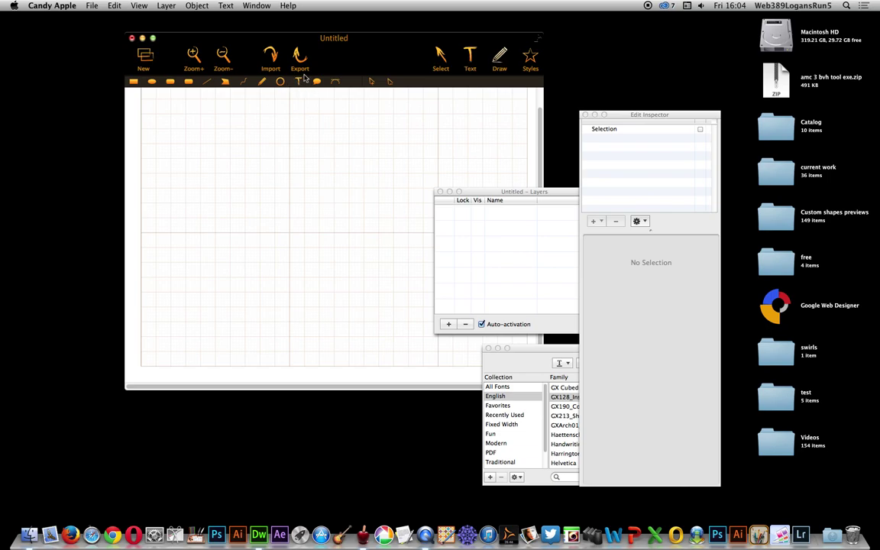
Draw and reposition a text box, delete its placeholder text, and bring the Fonts panel fully into view
{"action": "left_click", "coordinate": [299, 83]}
{"action": "left_click_drag", "start_coordinate": [233, 201], "coordinate": [278, 238]}
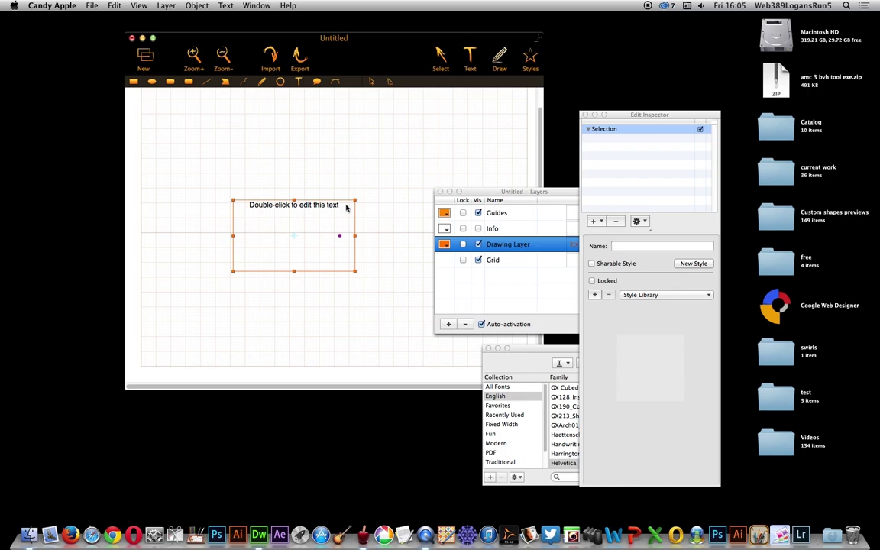
{"action": "left_click_drag", "start_coordinate": [336, 202], "coordinate": [345, 232]}
{"action": "double_click", "coordinate": [341, 231]}
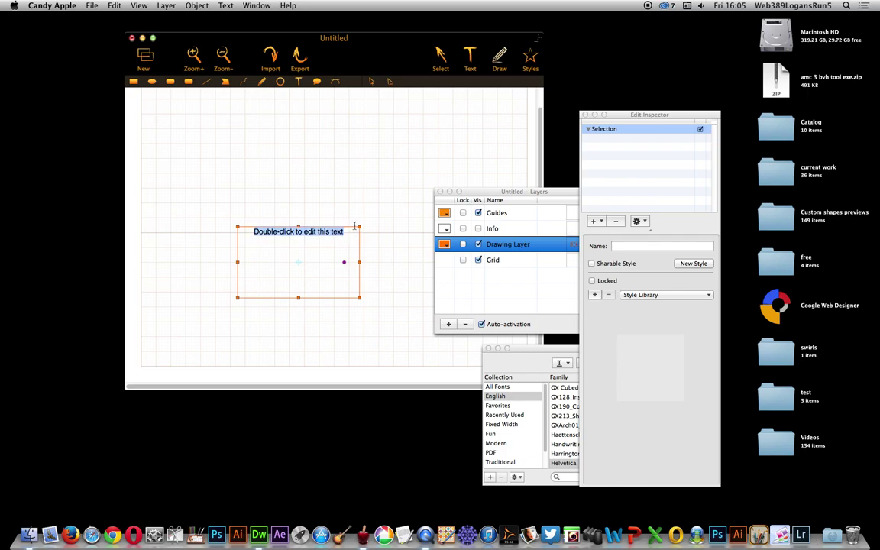
{"action": "key", "text": "BackSpace"}
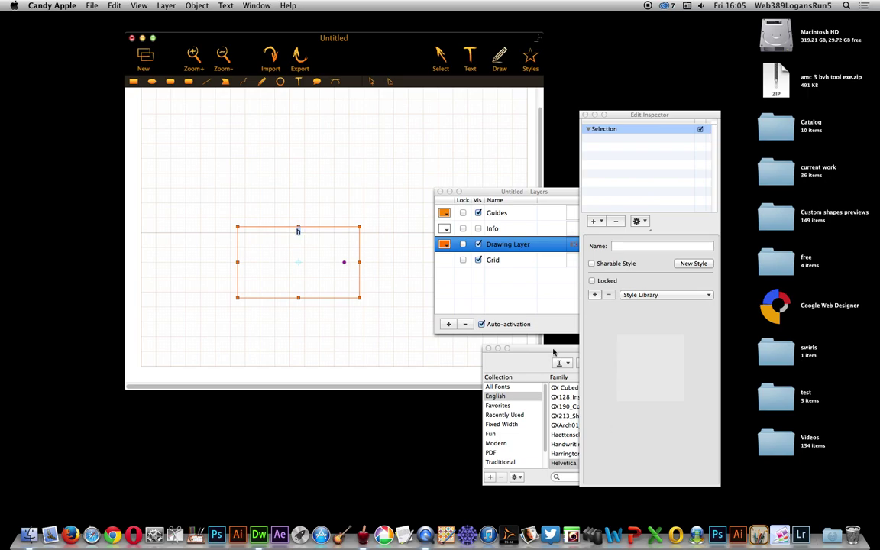
{"action": "left_click_drag", "start_coordinate": [543, 352], "coordinate": [421, 347]}
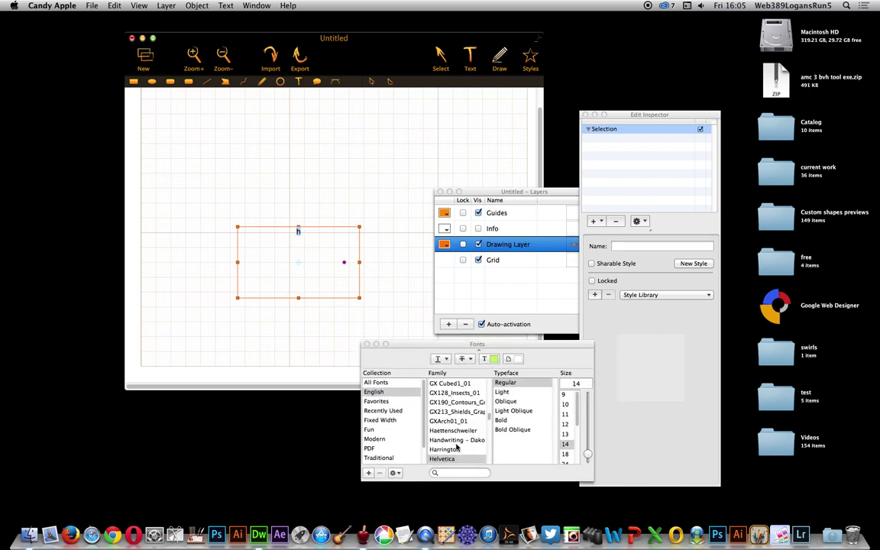
Set the text to GX128_Insects_01 at size 200, then marquee-select the resulting butterfly glyph
{"action": "left_click", "coordinate": [455, 393]}
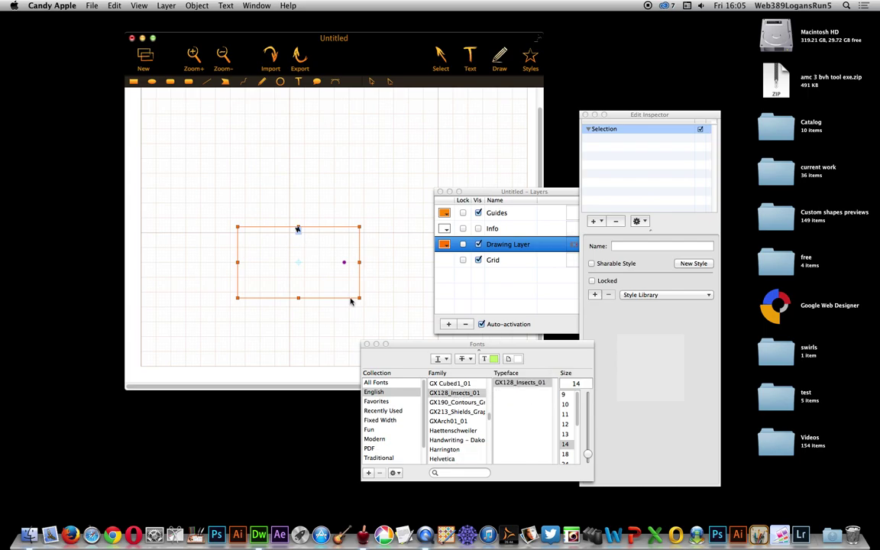
{"action": "left_click", "coordinate": [565, 382]}
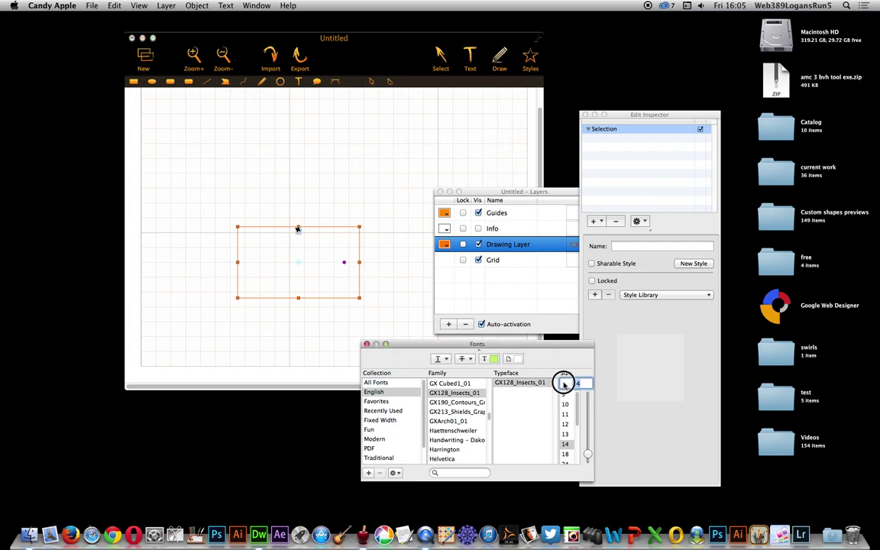
{"action": "type", "text": "200"}
{"action": "key", "text": "Return"}
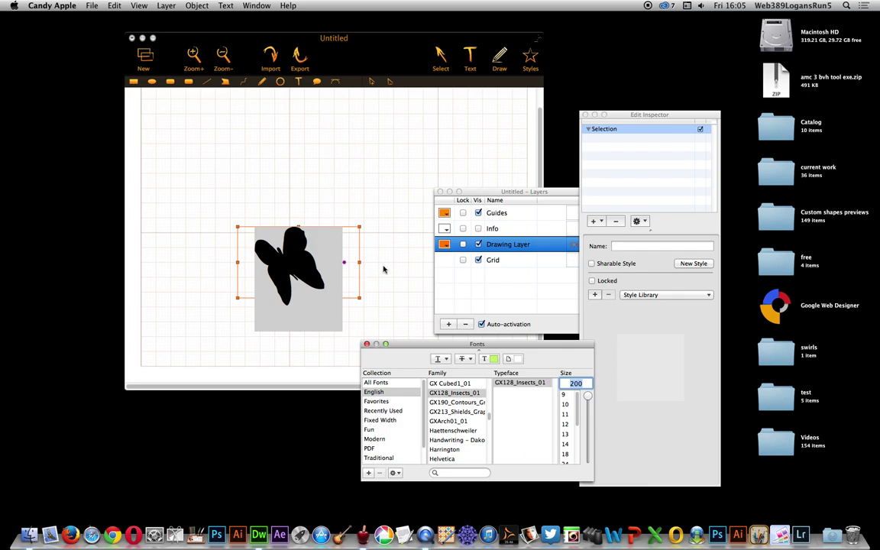
{"action": "left_click", "coordinate": [298, 202]}
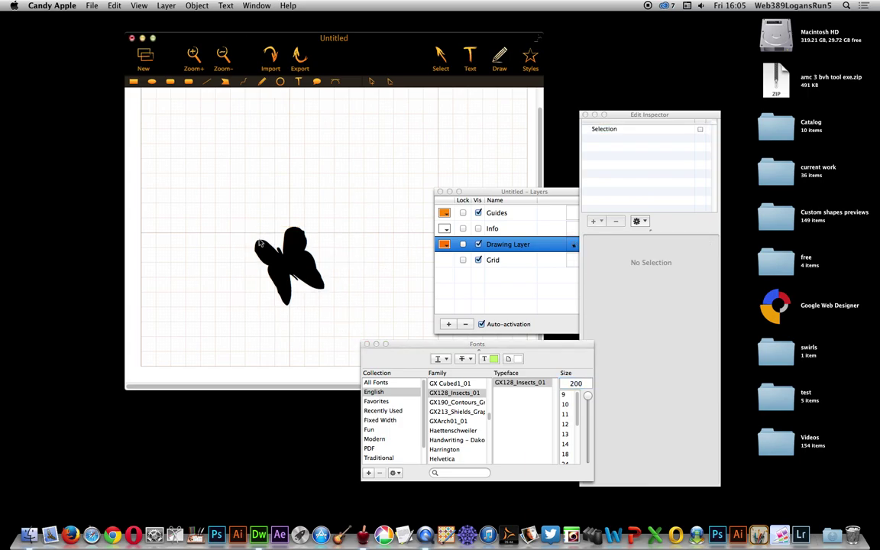
{"action": "left_click_drag", "start_coordinate": [189, 158], "coordinate": [368, 319]}
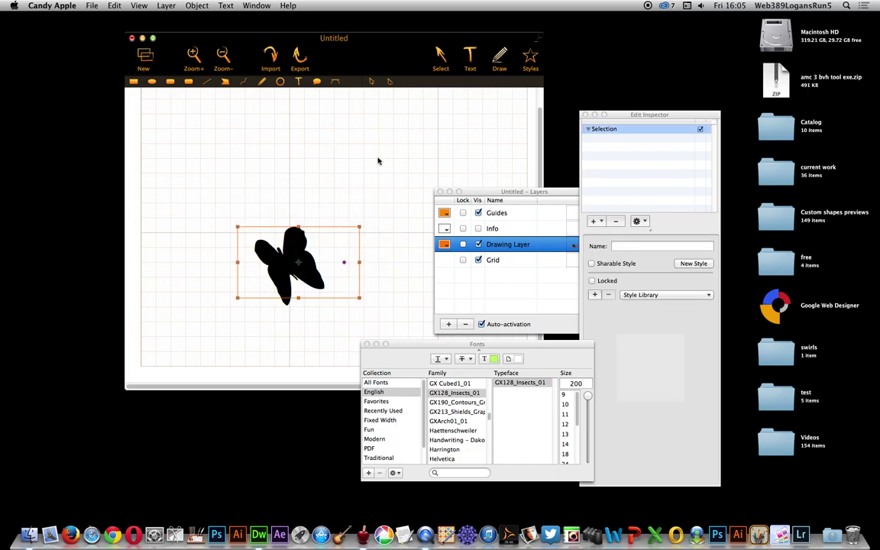
Convert the butterfly glyph to a shape, move it up-left and enlarge it to about 15.93 × 13.64 cm
{"action": "left_click", "coordinate": [197, 6]}
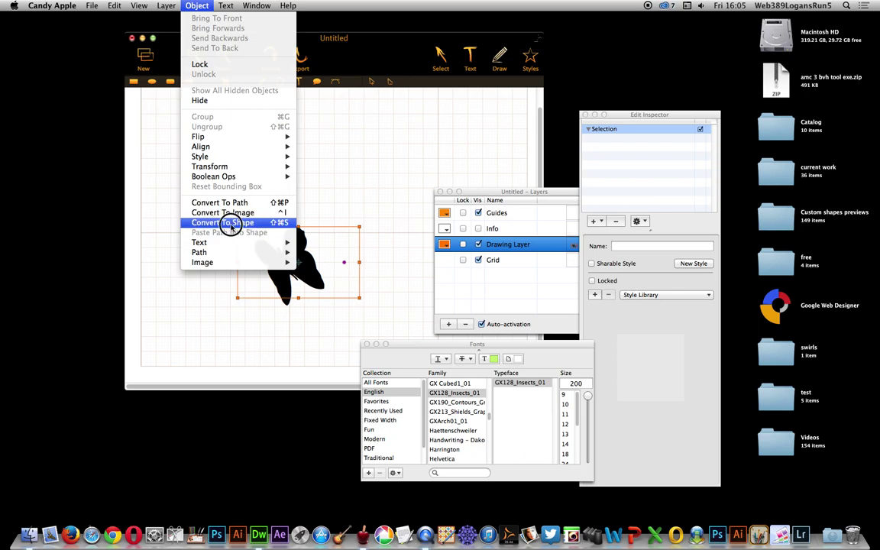
{"action": "left_click", "coordinate": [230, 222]}
{"action": "left_click_drag", "start_coordinate": [289, 222], "coordinate": [224, 135]}
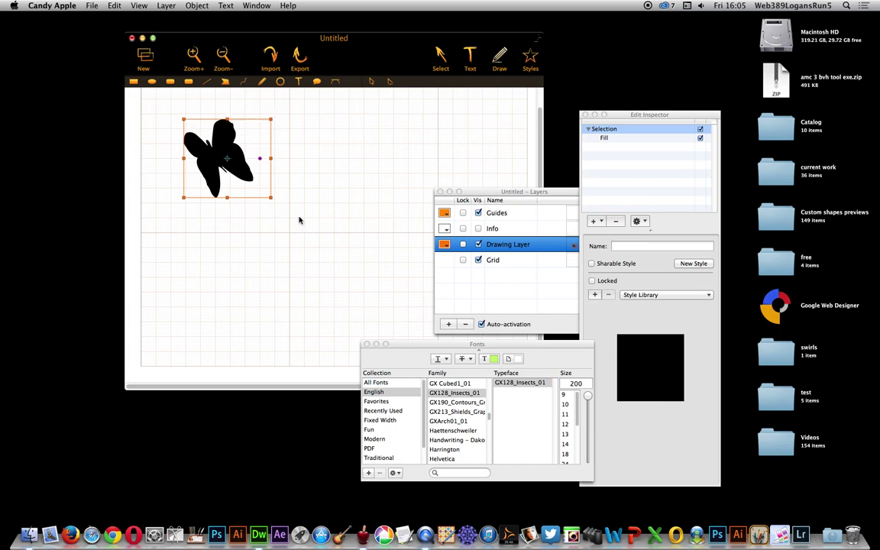
{"action": "left_click_drag", "start_coordinate": [270, 196], "coordinate": [419, 322]}
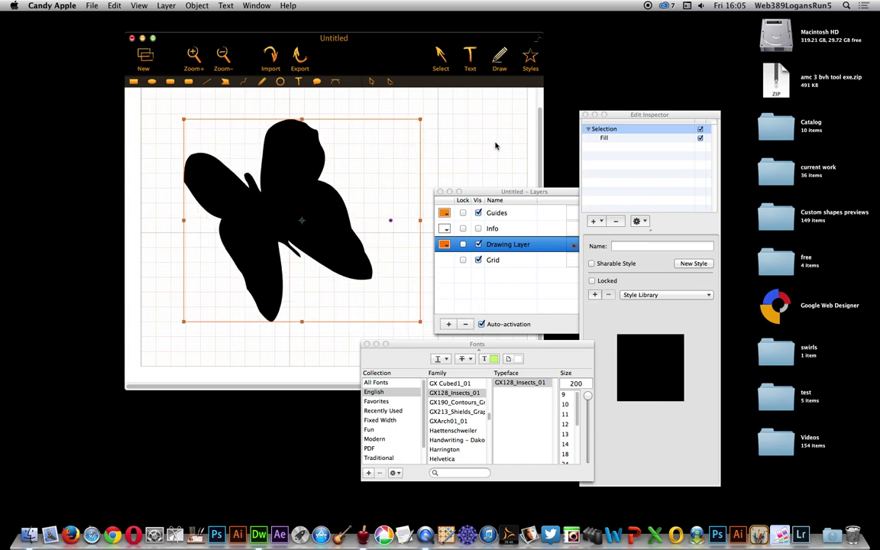
Move the Fonts panel aside and bring the style inspector forward
{"action": "left_click_drag", "start_coordinate": [442, 343], "coordinate": [610, 382]}
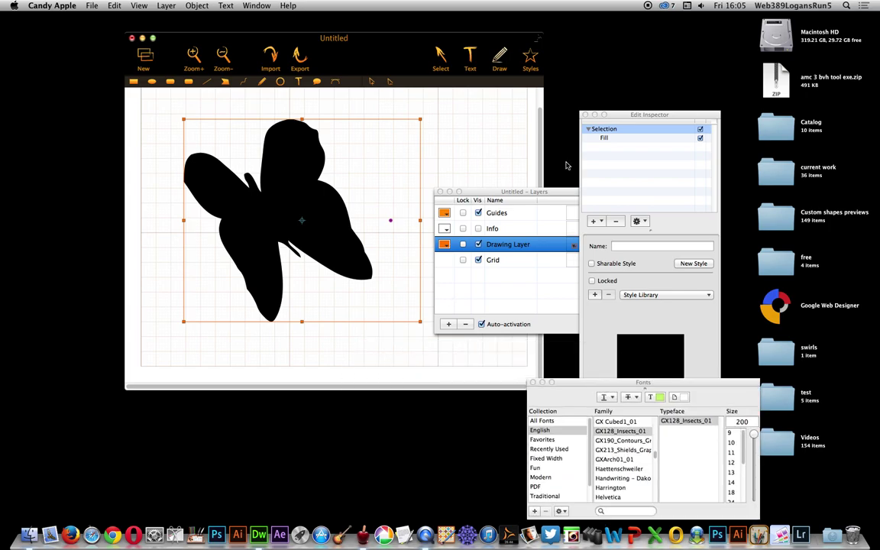
{"action": "left_click", "coordinate": [661, 116]}
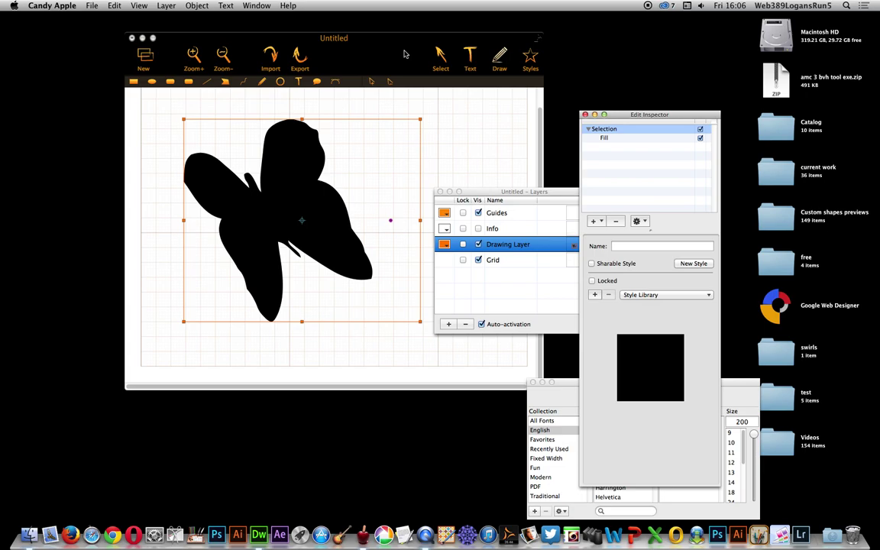
{"action": "left_click", "coordinate": [256, 5]}
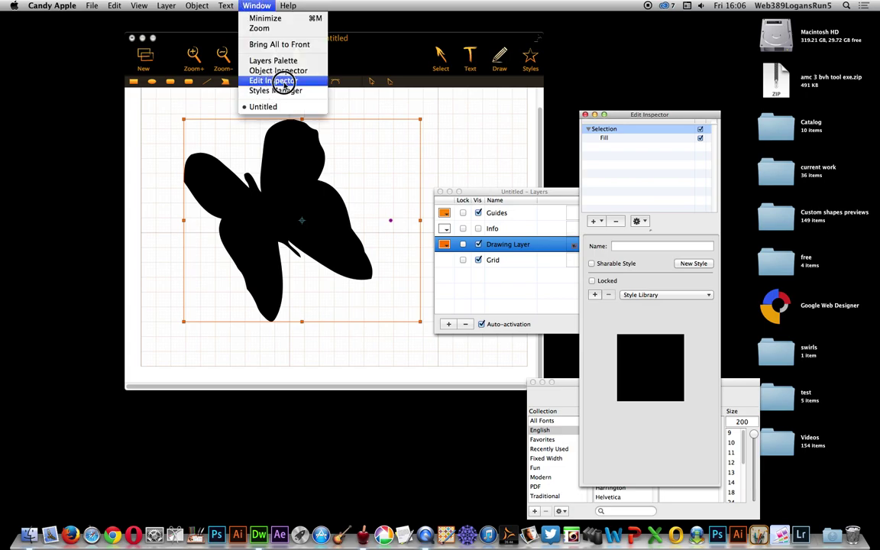
Check the butterfly's solid black Fill row by toggling it off and on, then bring up the effects menu
{"action": "left_click", "coordinate": [390, 139]}
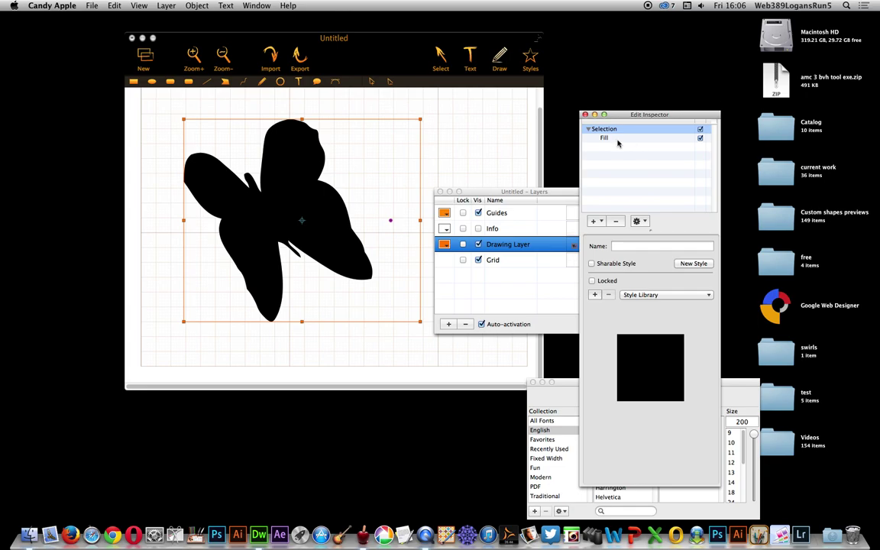
{"action": "left_click", "coordinate": [638, 139]}
{"action": "left_click", "coordinate": [699, 138]}
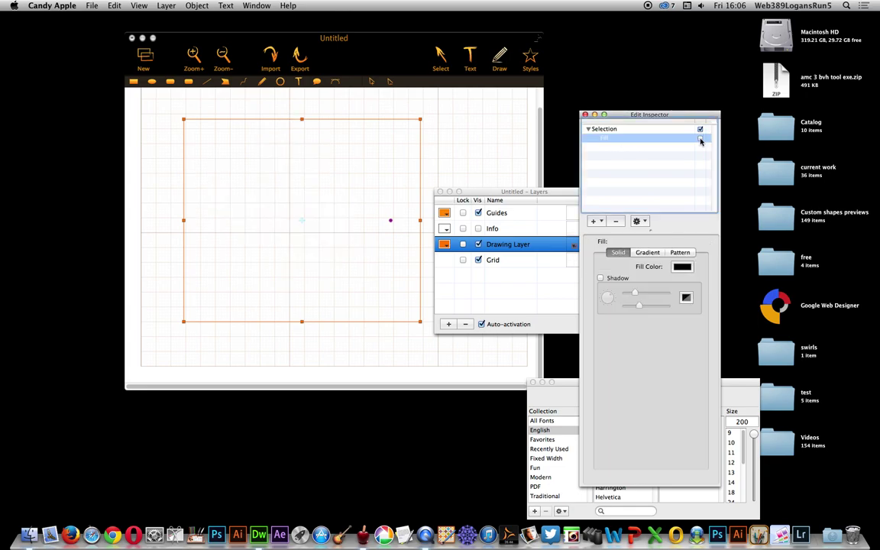
{"action": "left_click", "coordinate": [699, 139]}
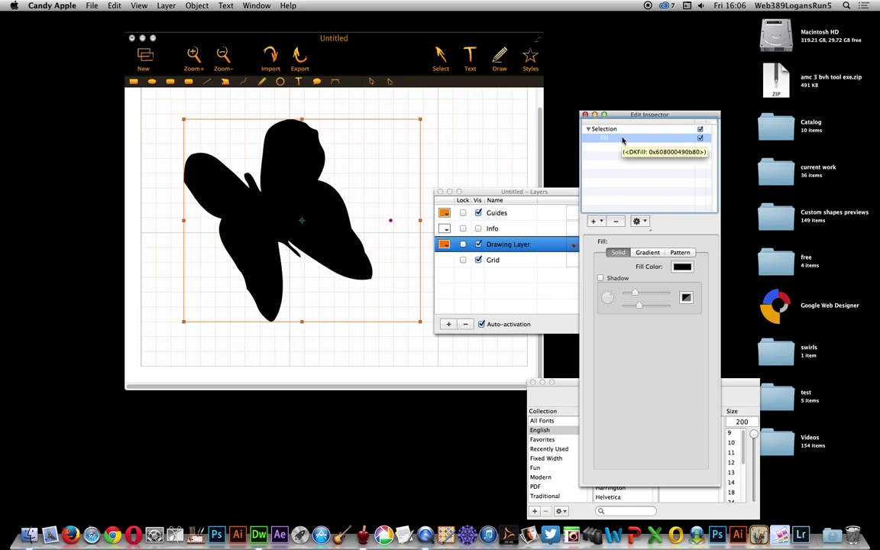
{"action": "left_click", "coordinate": [700, 138]}
{"action": "left_click", "coordinate": [699, 138]}
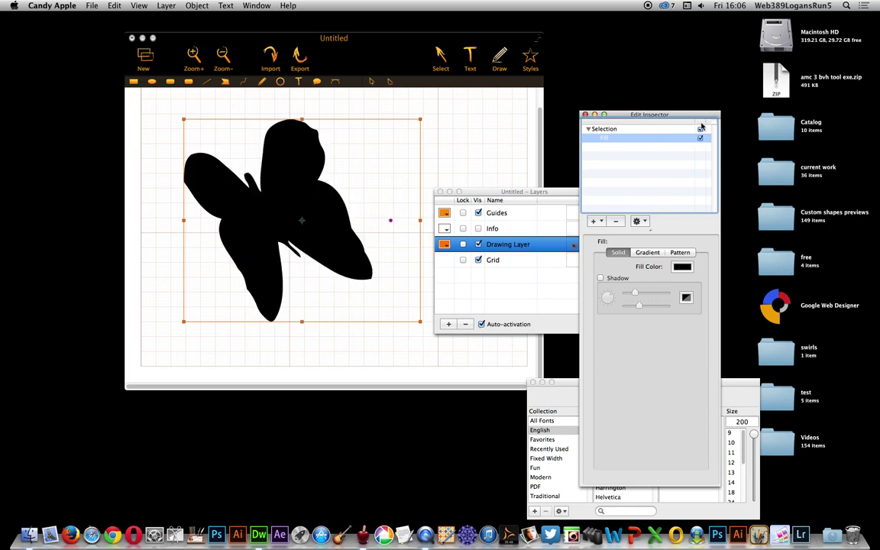
{"action": "left_click", "coordinate": [600, 222]}
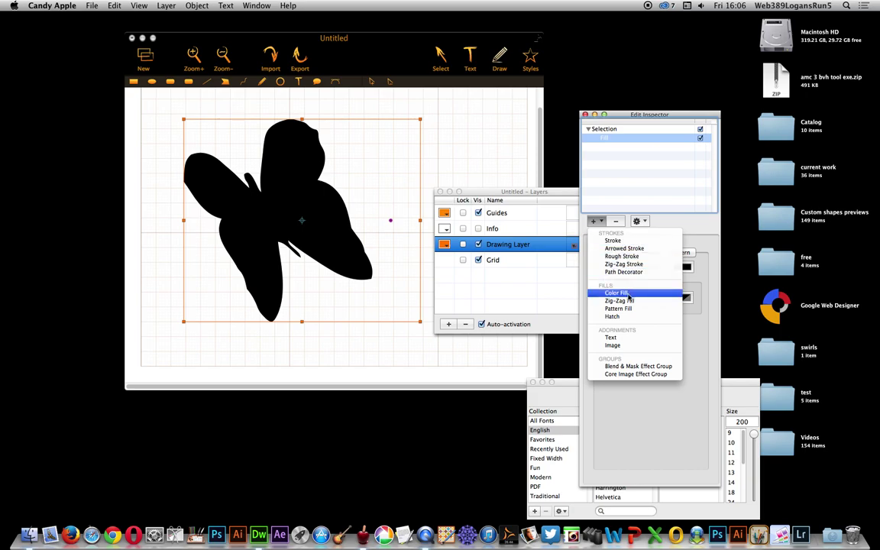
Add and enable a Zig-Zag Fill, raising its wave and spread for spiky grey edges
{"action": "left_click", "coordinate": [627, 302]}
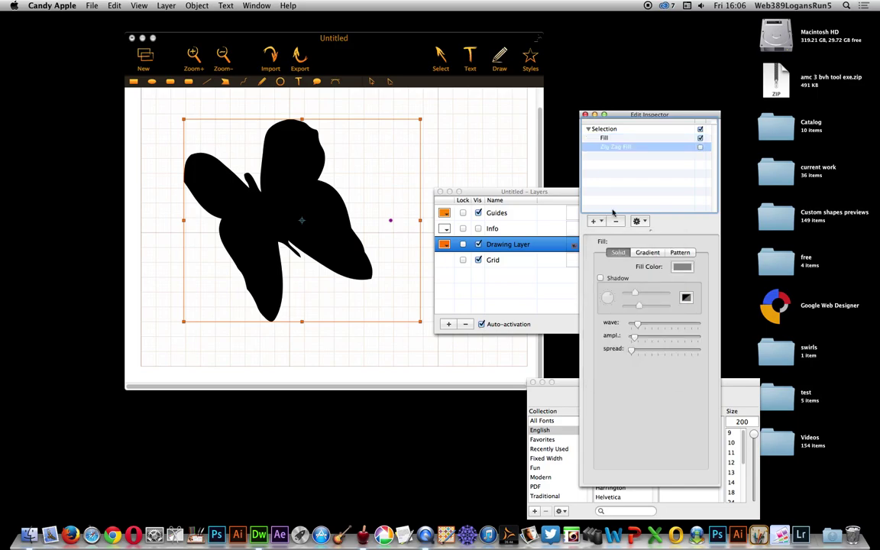
{"action": "left_click", "coordinate": [700, 147]}
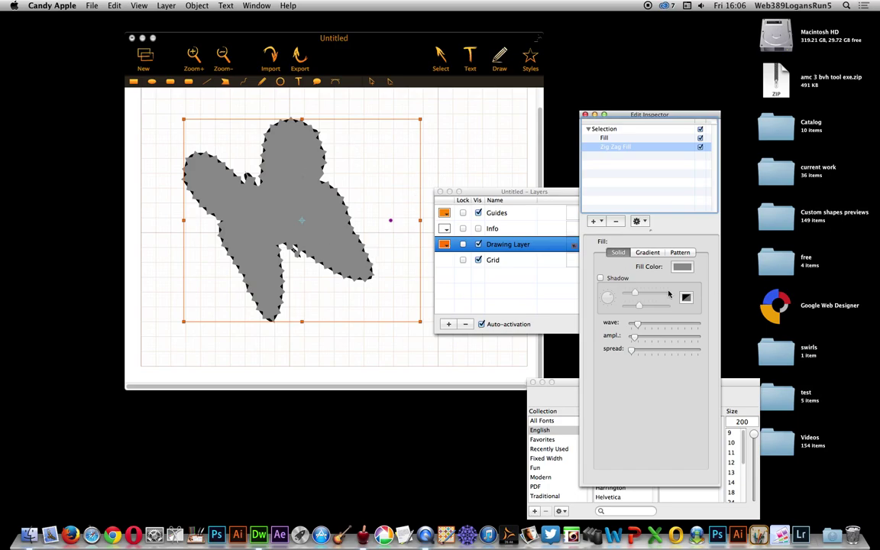
{"action": "mouse_move", "coordinate": [638, 326]}
{"action": "left_mouse_down"}
{"action": "mouse_move", "coordinate": [658, 324]}
{"action": "mouse_move", "coordinate": [635, 324]}
{"action": "mouse_move", "coordinate": [657, 338]}
{"action": "mouse_move", "coordinate": [636, 338]}
{"action": "left_mouse_up"}
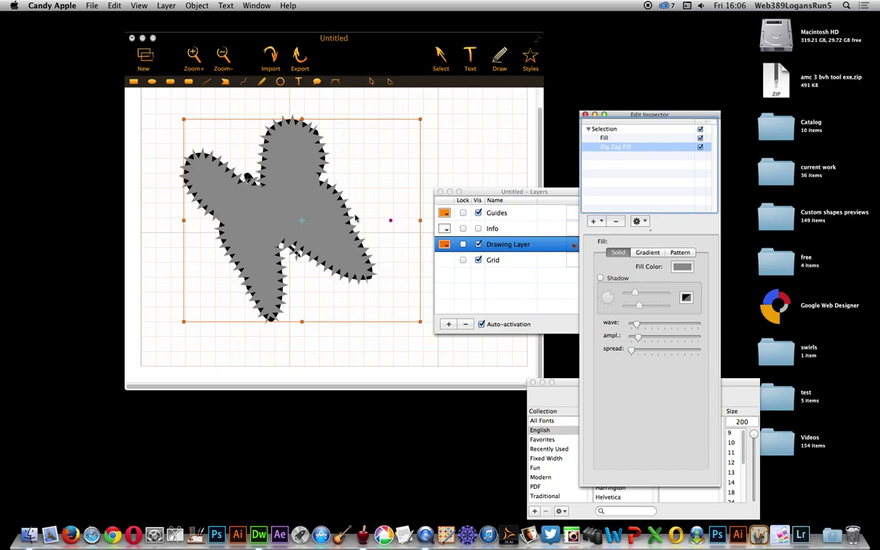
{"action": "left_click_drag", "start_coordinate": [634, 352], "coordinate": [641, 324]}
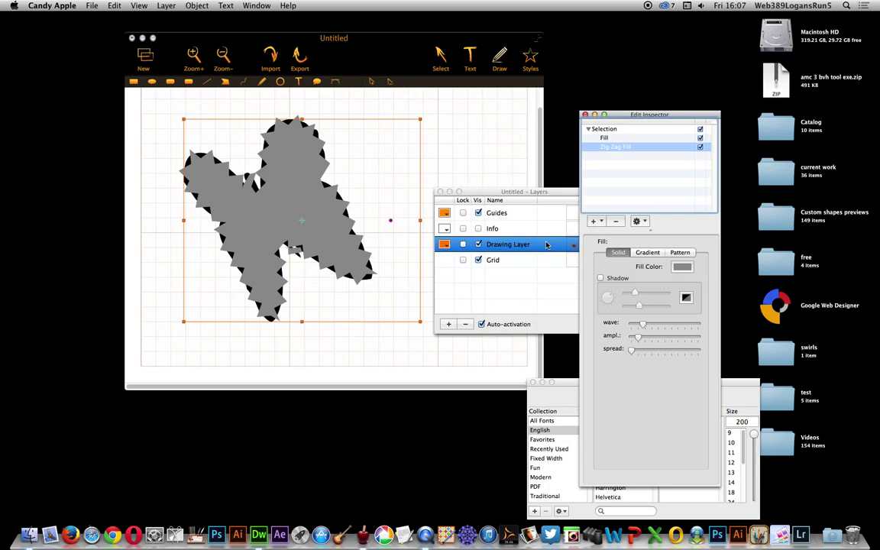
Add and enable a Zig-Zag Stroke, increasing its wave for larger jagged outline spikes
{"action": "left_click", "coordinate": [661, 172]}
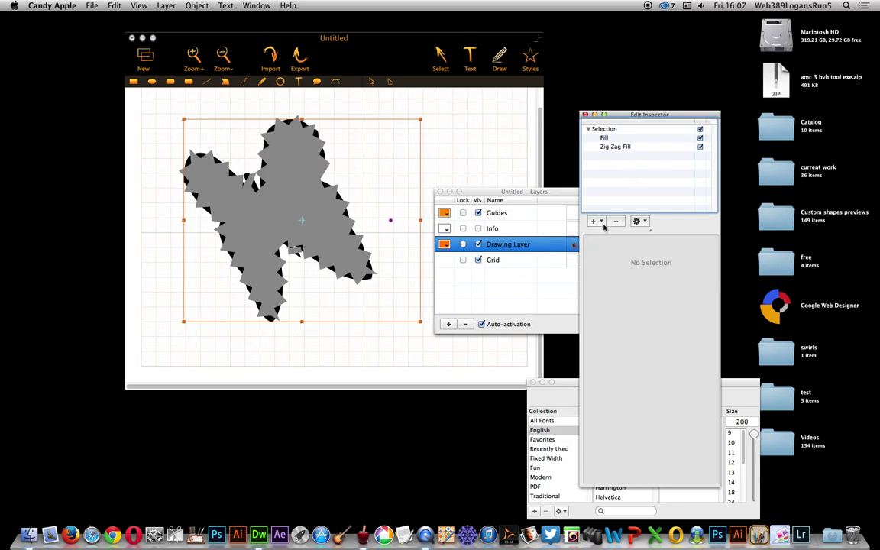
{"action": "left_click", "coordinate": [603, 222]}
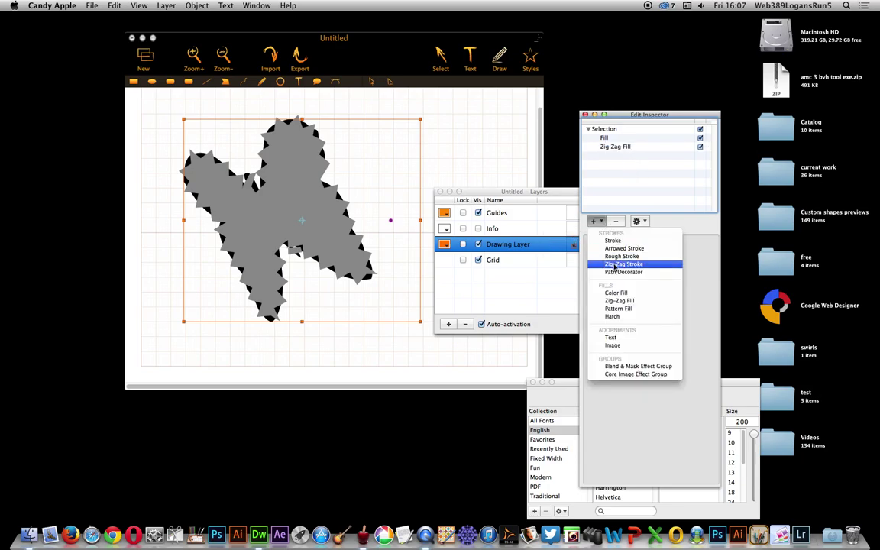
{"action": "left_click", "coordinate": [615, 263]}
{"action": "left_click", "coordinate": [699, 156]}
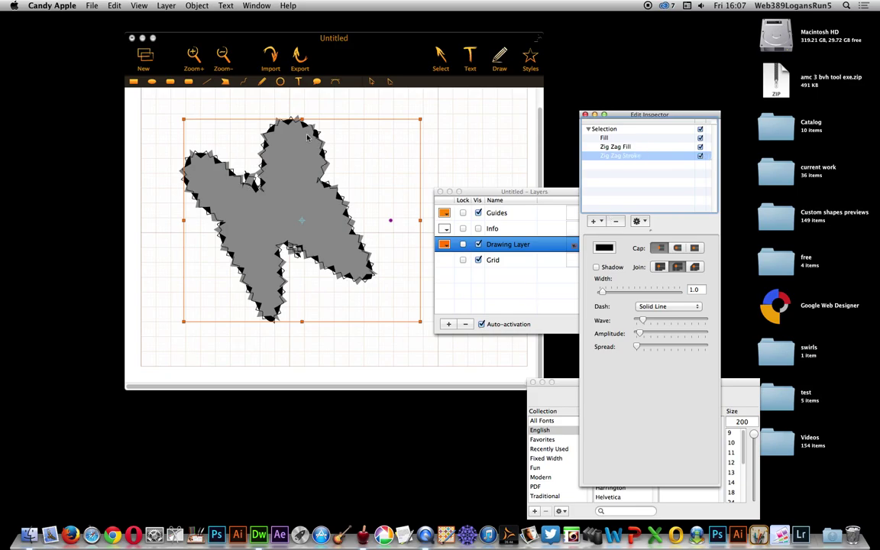
{"action": "mouse_move", "coordinate": [641, 320]}
{"action": "left_mouse_down"}
{"action": "mouse_move", "coordinate": [670, 320]}
{"action": "mouse_move", "coordinate": [647, 321]}
{"action": "mouse_move", "coordinate": [645, 332]}
{"action": "left_mouse_up"}
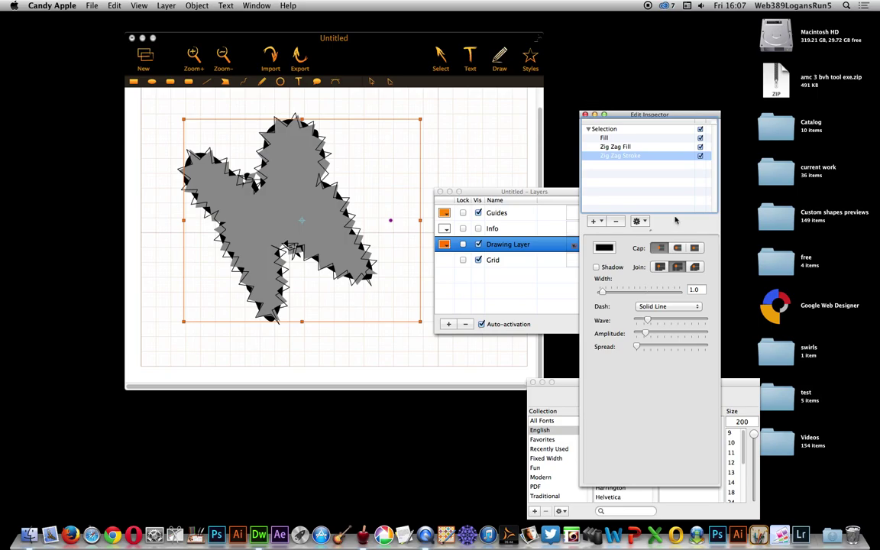
{"action": "left_click", "coordinate": [594, 220]}
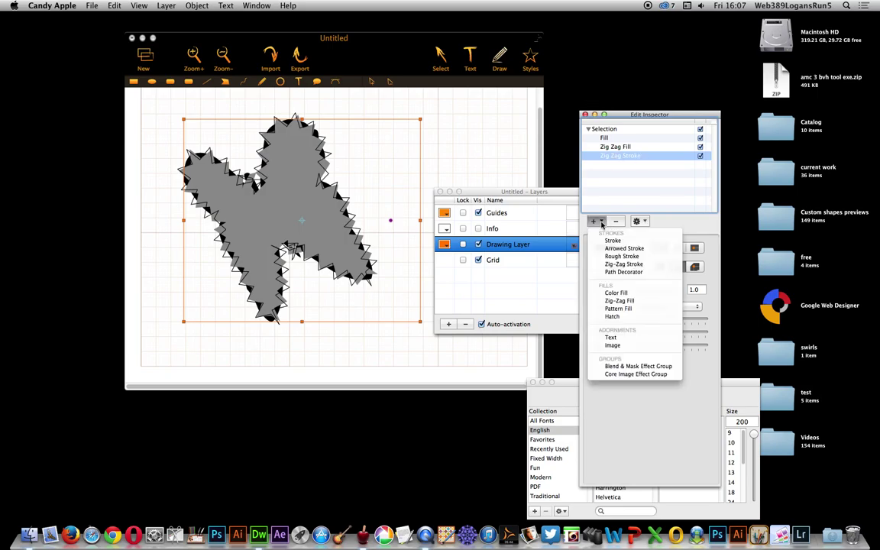
Add a Pattern Fill effect and open the file chooser for its motif image
{"action": "left_click", "coordinate": [624, 308]}
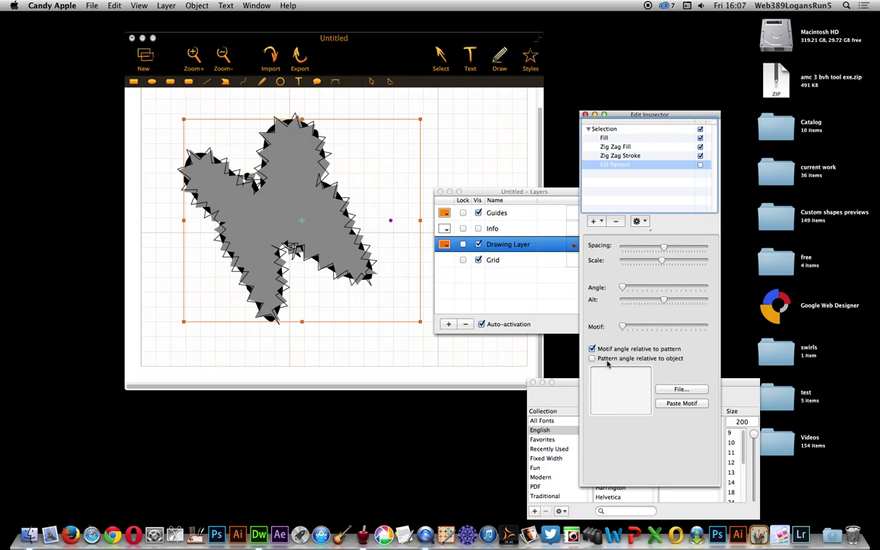
{"action": "left_click", "coordinate": [678, 391]}
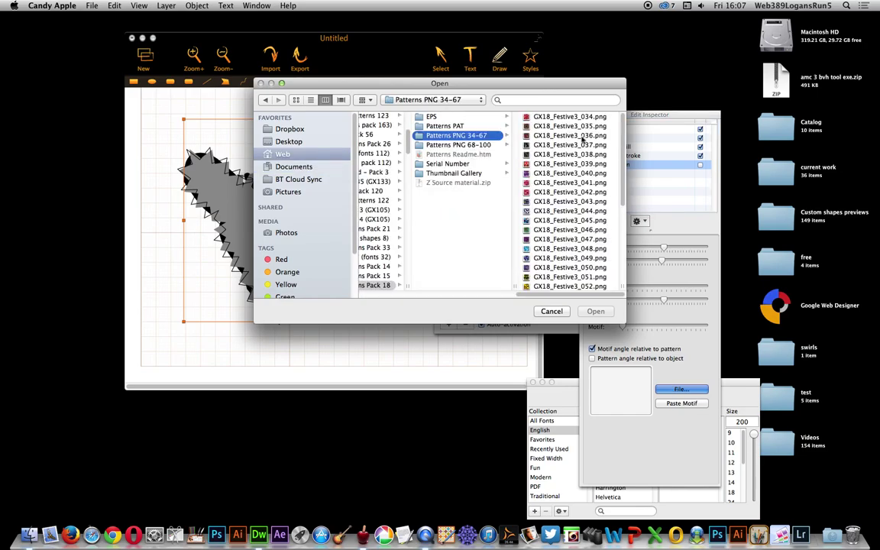
Preview the pattern files and open GX18_Festive3_041.png as the teddy-bear motif
{"action": "left_click", "coordinate": [566, 192]}
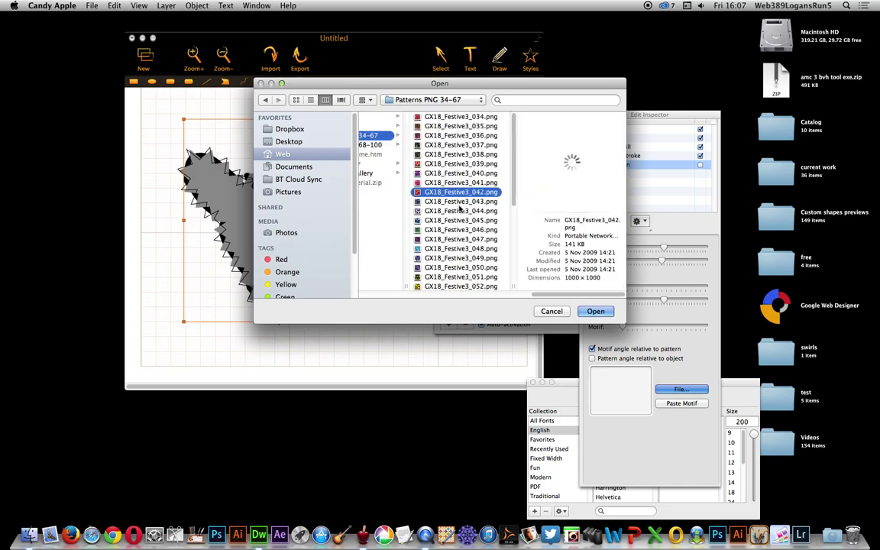
{"action": "key", "text": "Up"}
{"action": "key", "text": "Up"}
{"action": "key", "text": "Up"}
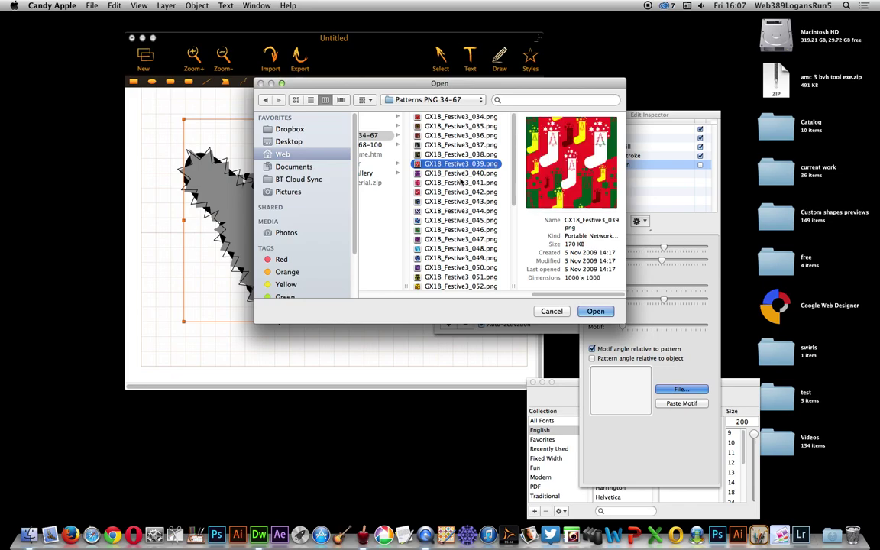
{"action": "left_click", "coordinate": [461, 182]}
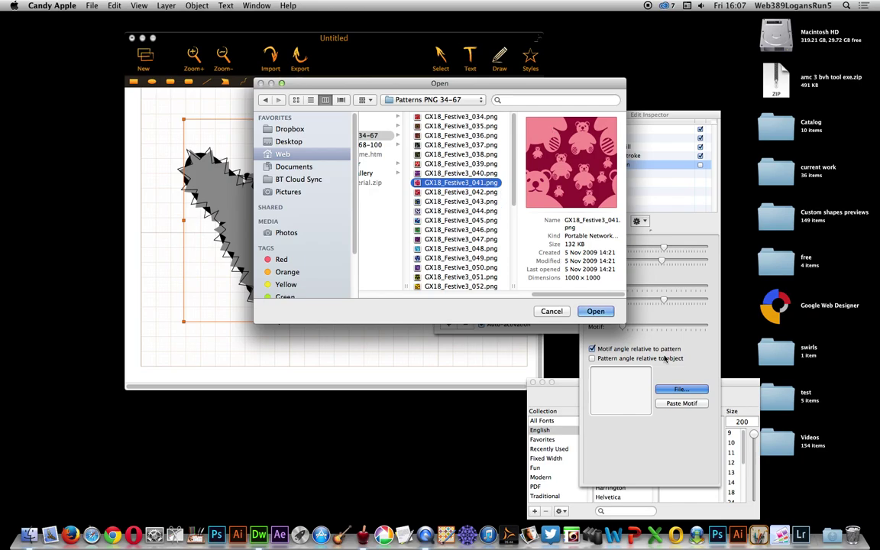
{"action": "key", "text": "Return"}
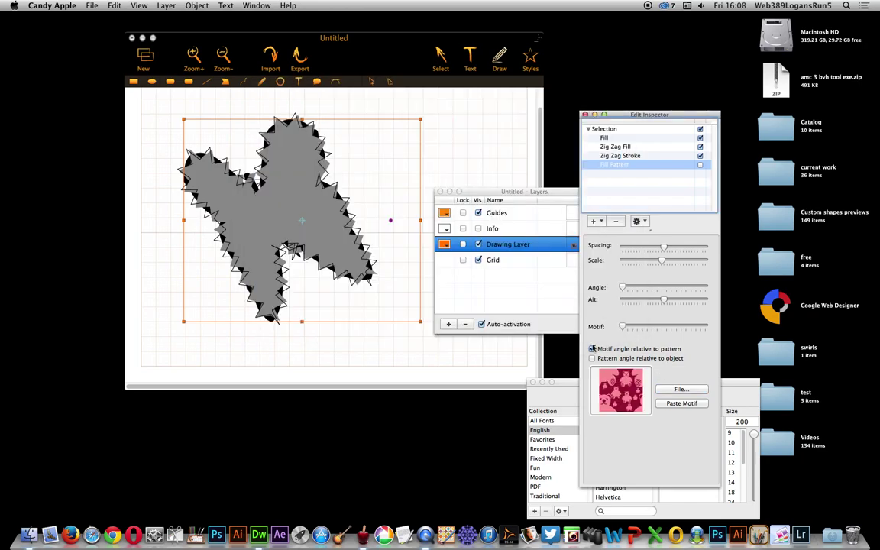
Enable the teddy-bear Fill Pattern and adjust its Angle, Scale and Motif rotation sliders
{"action": "left_click", "coordinate": [593, 348]}
{"action": "left_click", "coordinate": [699, 165]}
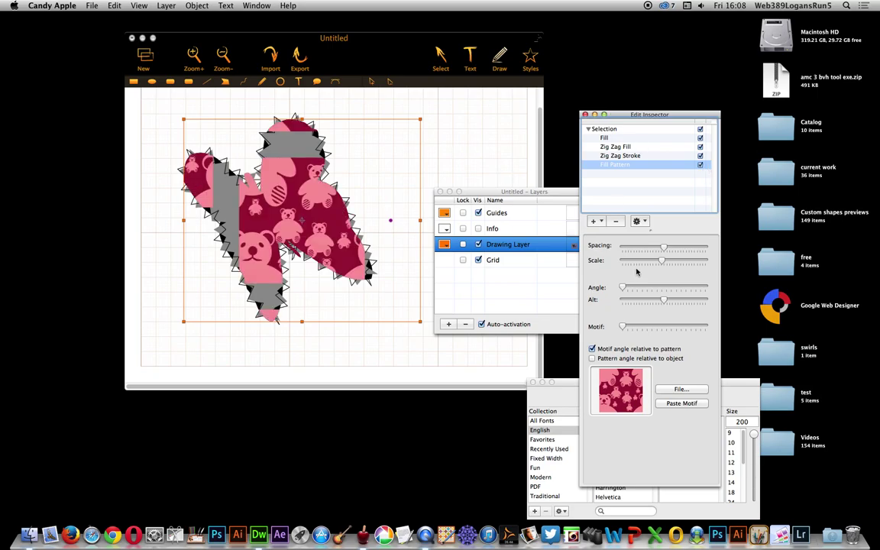
{"action": "left_click_drag", "start_coordinate": [622, 288], "coordinate": [671, 250]}
{"action": "left_click", "coordinate": [659, 248]}
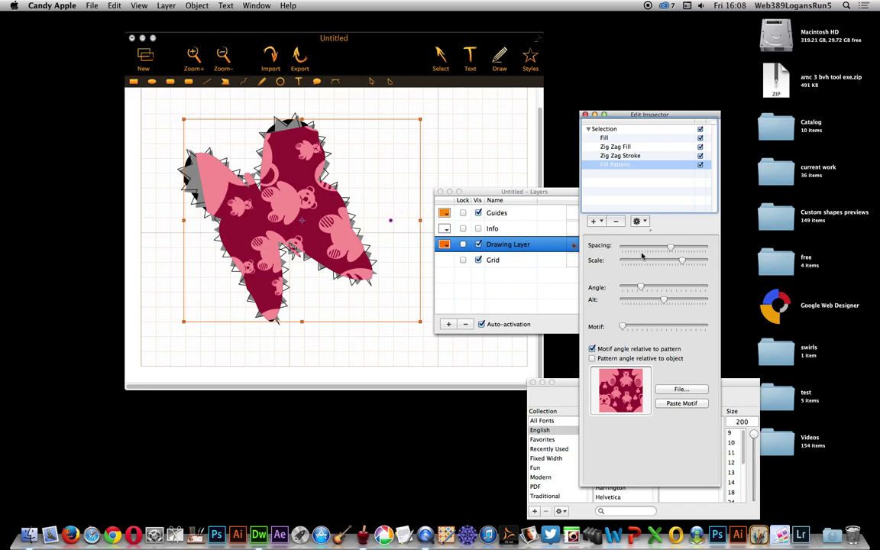
{"action": "left_click_drag", "start_coordinate": [623, 327], "coordinate": [648, 327]}
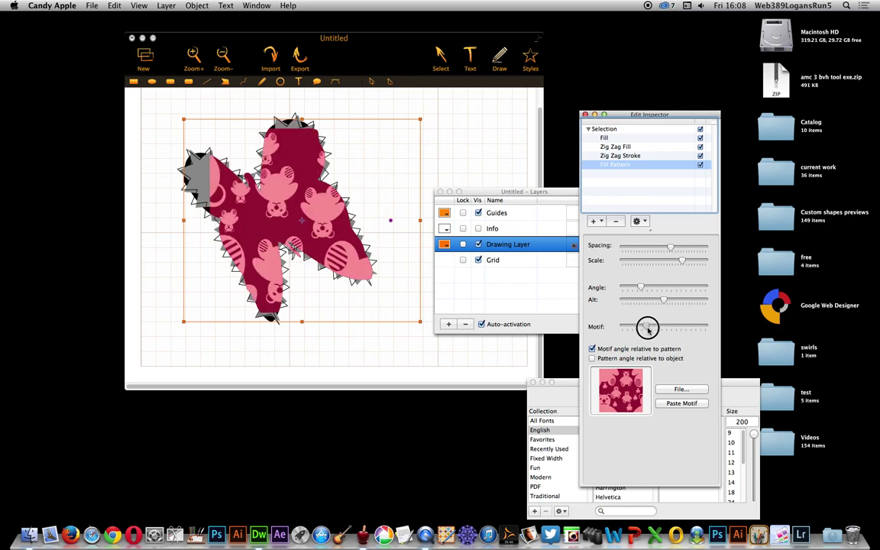
{"action": "left_click_drag", "start_coordinate": [641, 287], "coordinate": [666, 289]}
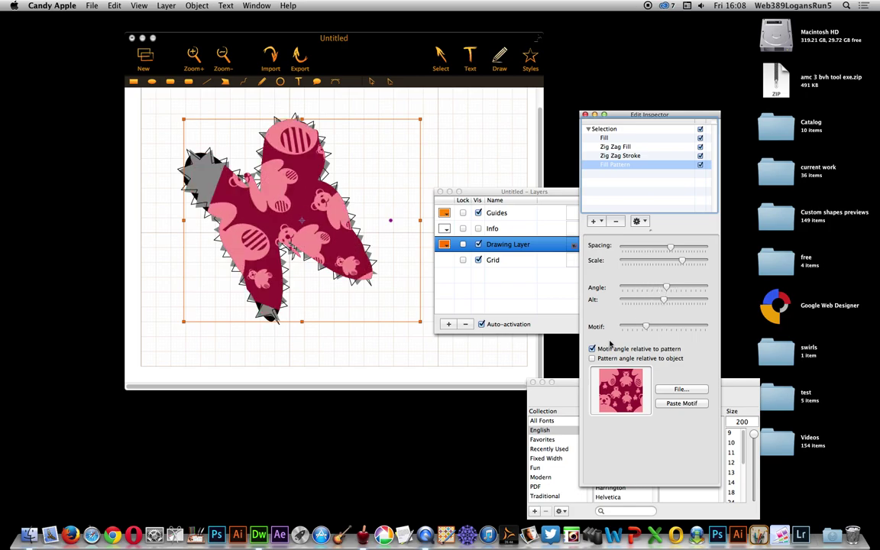